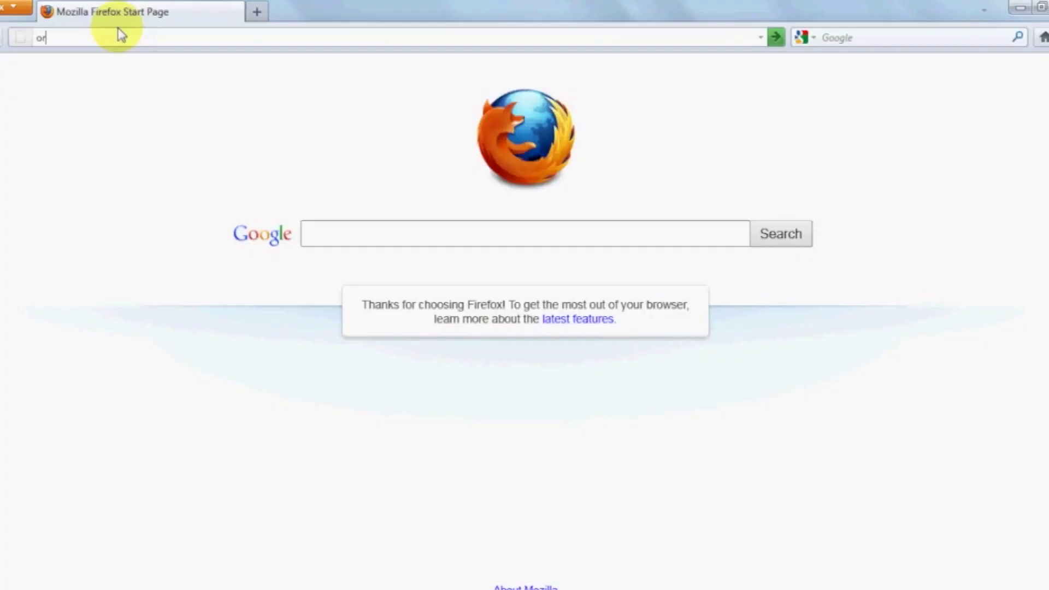
pyautogui.write('ra')
# Load the Oracle Technology Network for Java Developers page from the address-bar suggestion
pyautogui.press('Down')
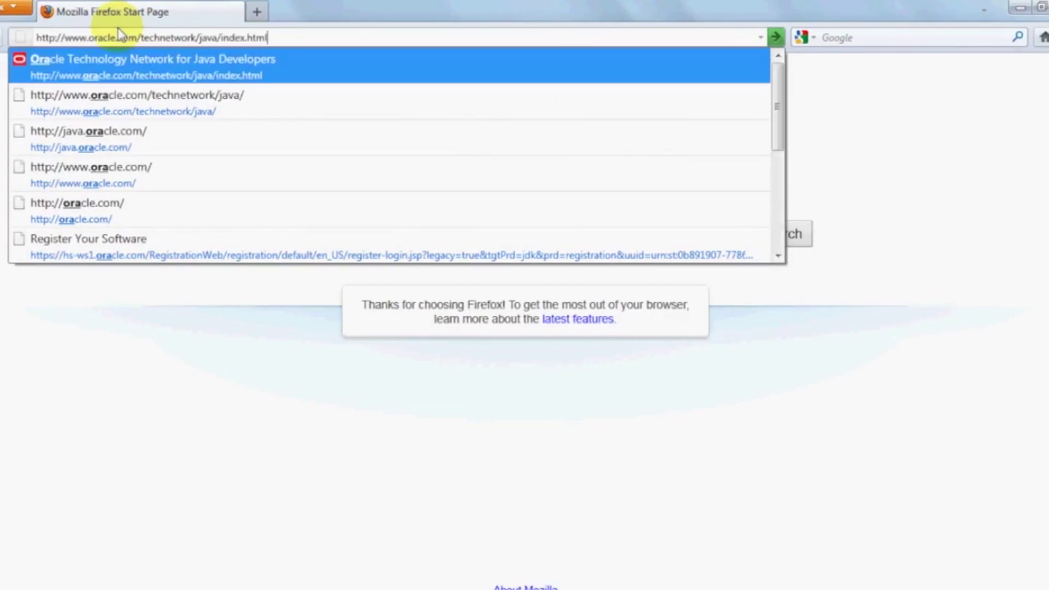
pyautogui.press('Return')
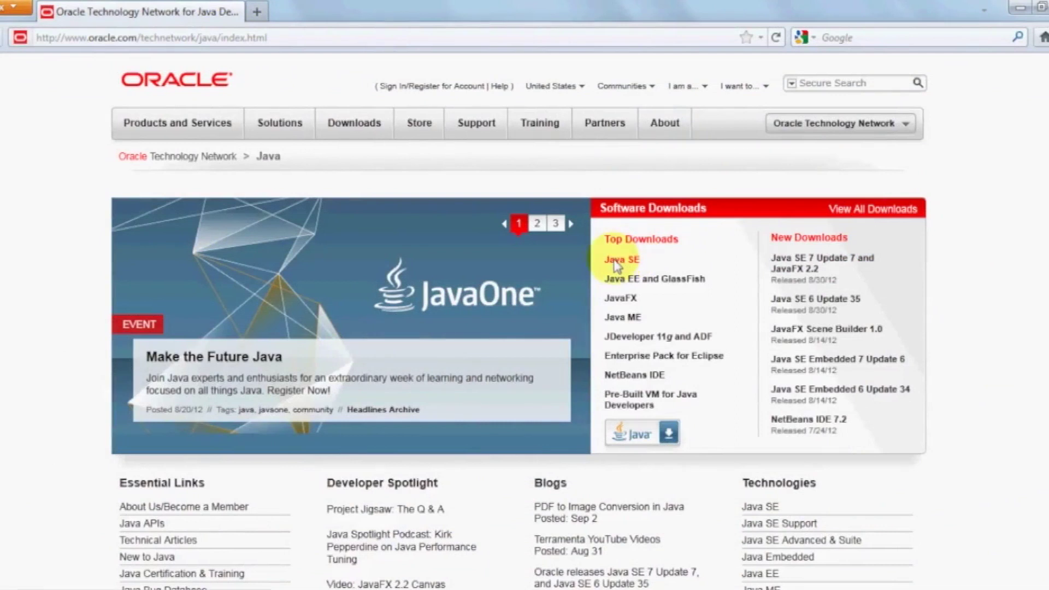
# Go from the Java SE link under Top Downloads to the JDK 7u7 download table
pyautogui.click(615, 260)
pyautogui.scroll(-3, 639, 262)
pyautogui.scroll(-2, 655, 249)
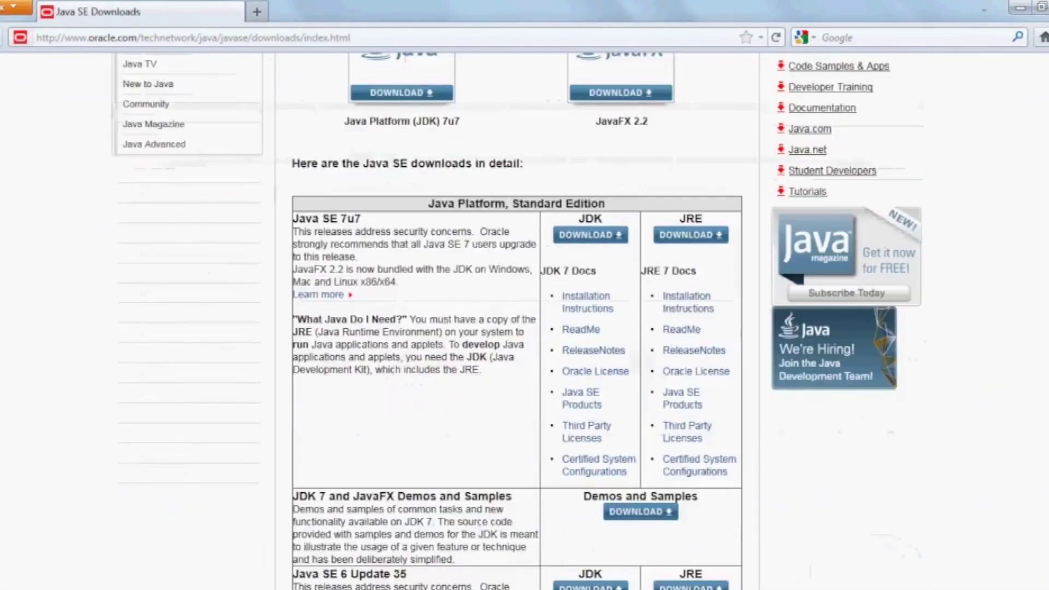
pyautogui.click(585, 238)
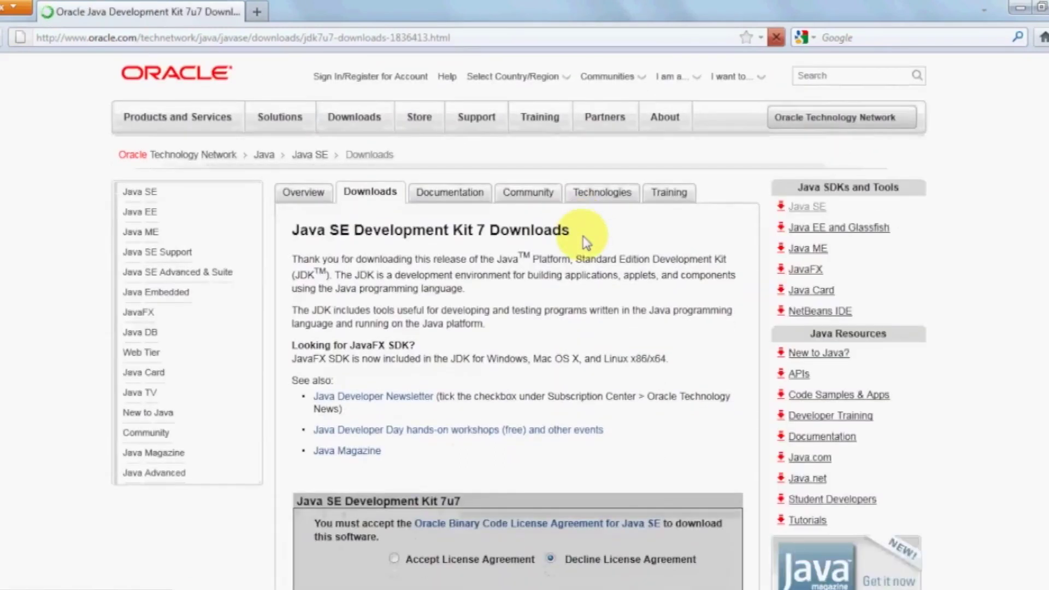
pyautogui.scroll(-5, 585, 241)
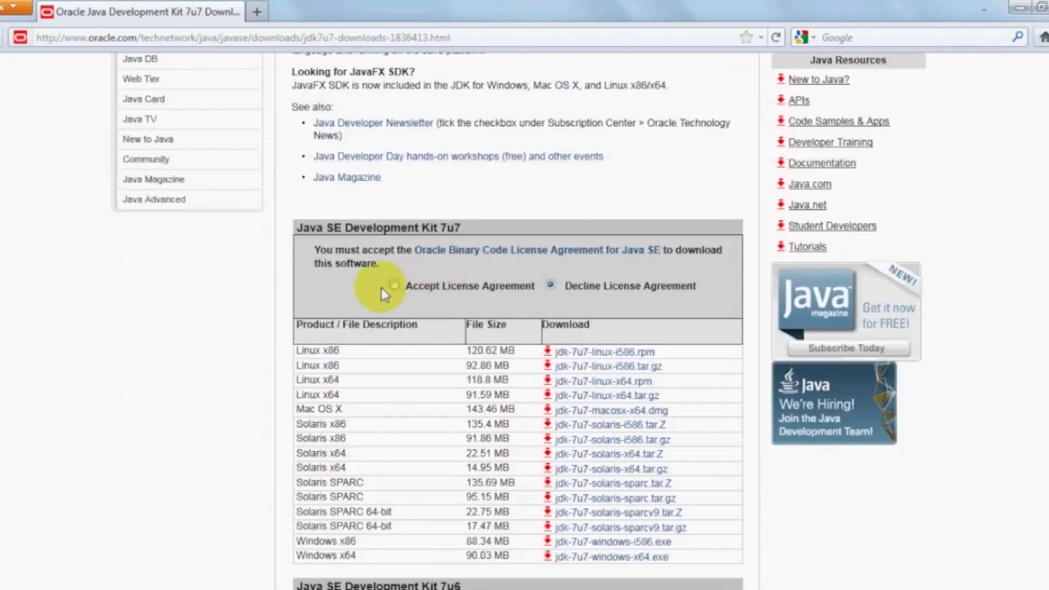
# Accept the license and save jdk-7u7-windows-x64.exe to the Downloads folder
pyautogui.click(395, 285)
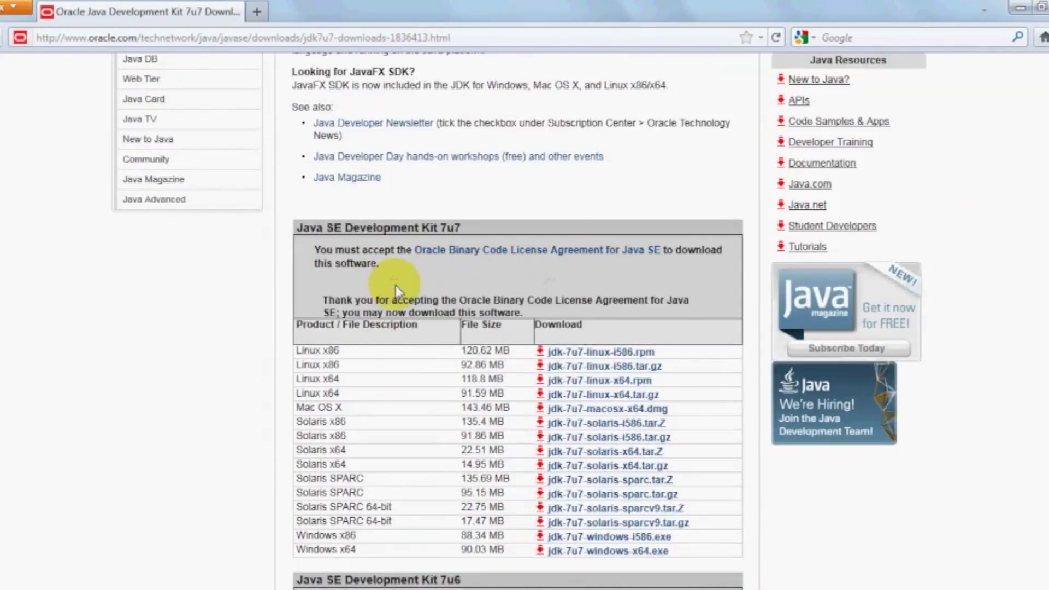
pyautogui.scroll(-2, 517, 369)
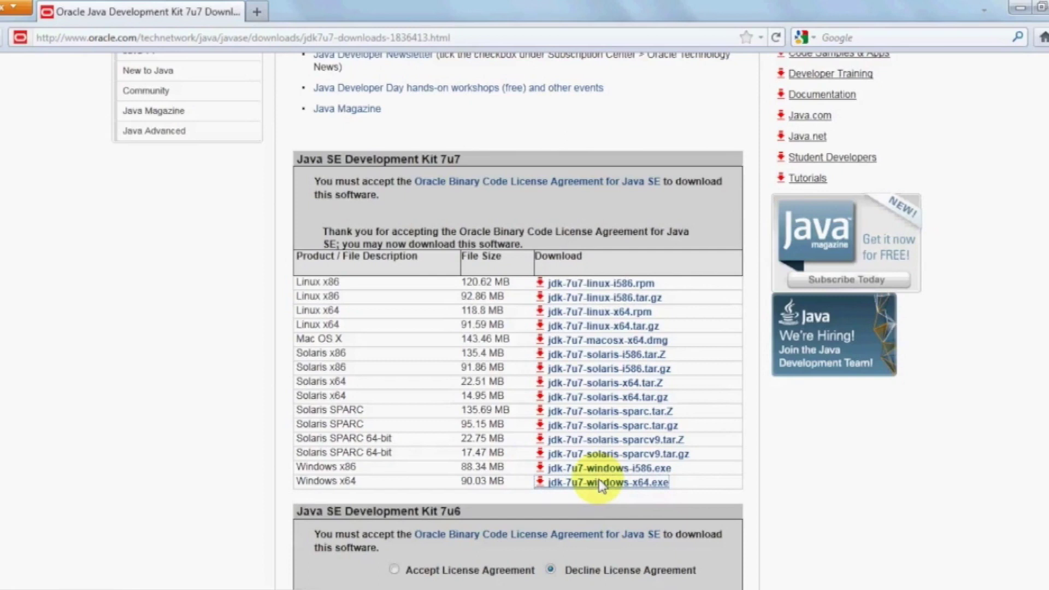
pyautogui.click(603, 483)
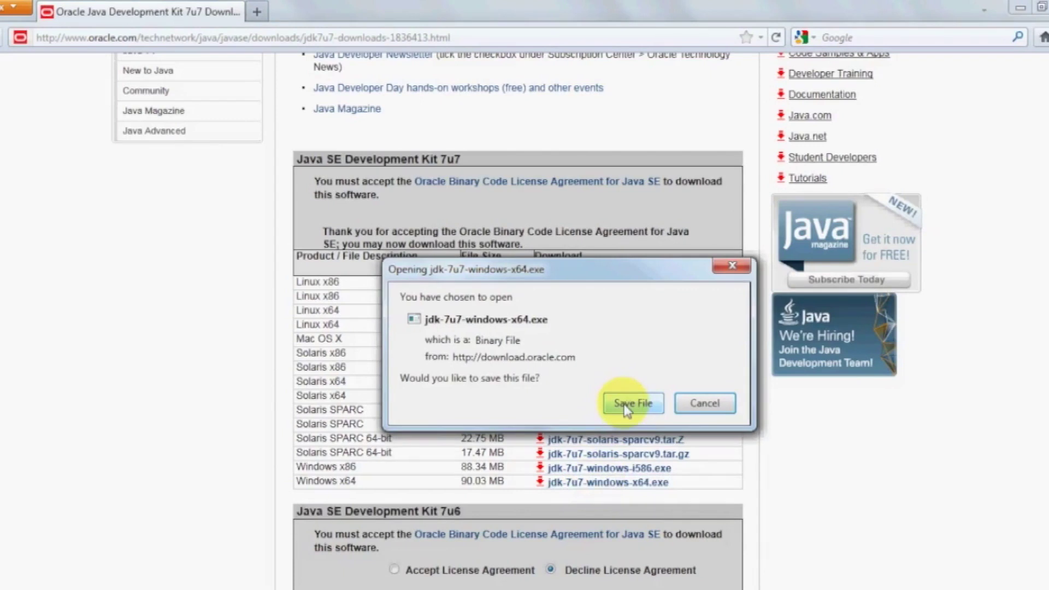
pyautogui.click(627, 404)
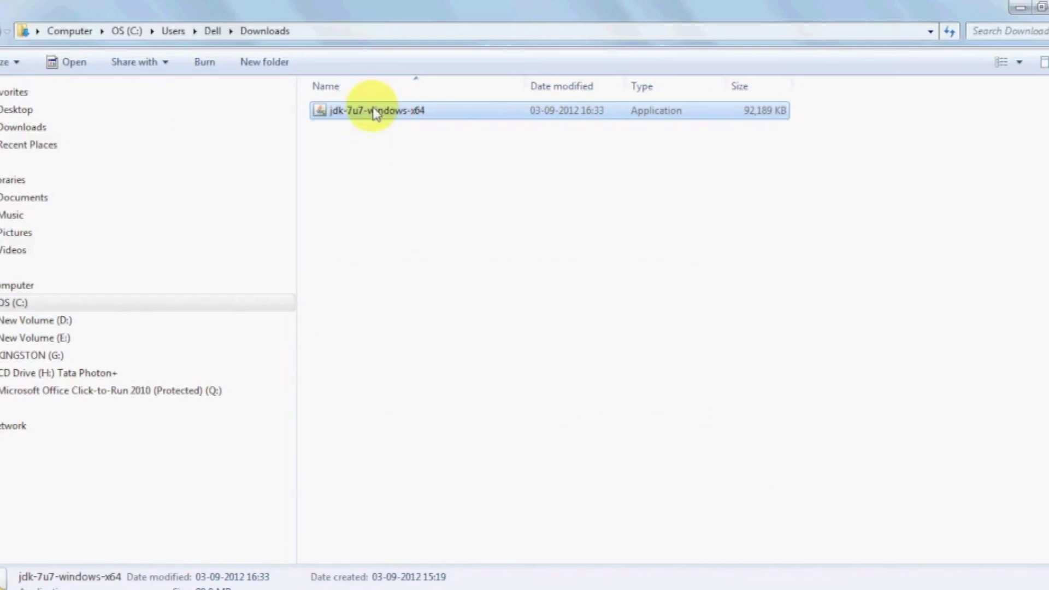
# Run jdk-7u7-windows-x64 from Downloads and install default features to C:\Program Files\Java\jdk1.7.0_07
pyautogui.doubleClick(375, 112)
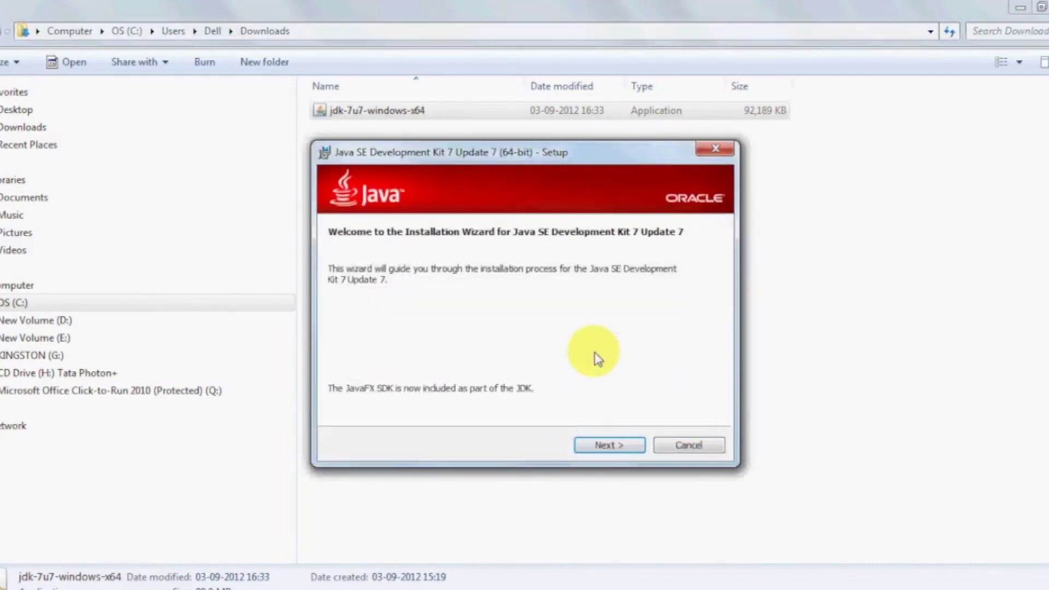
pyautogui.click(602, 449)
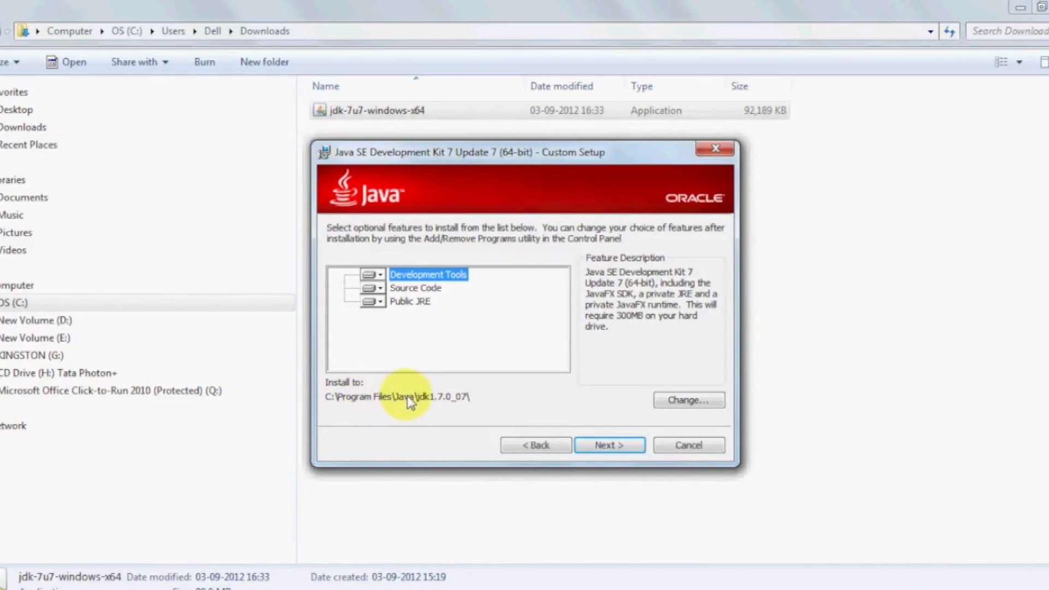
pyautogui.click(599, 446)
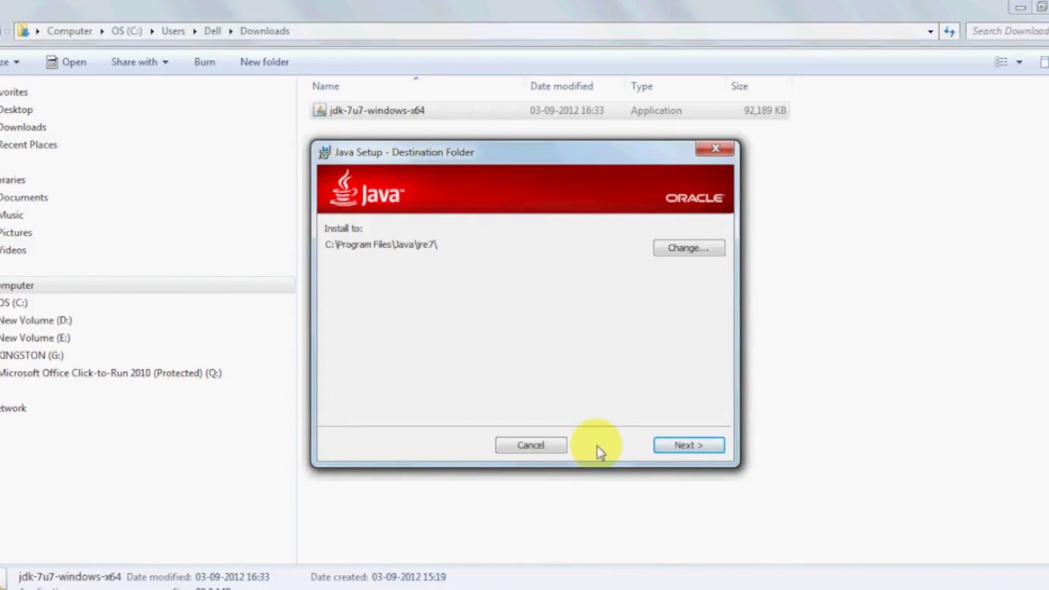
# Install the public JRE to C:\Program Files\Java\jre7 and close the finished setup
pyautogui.click(676, 446)
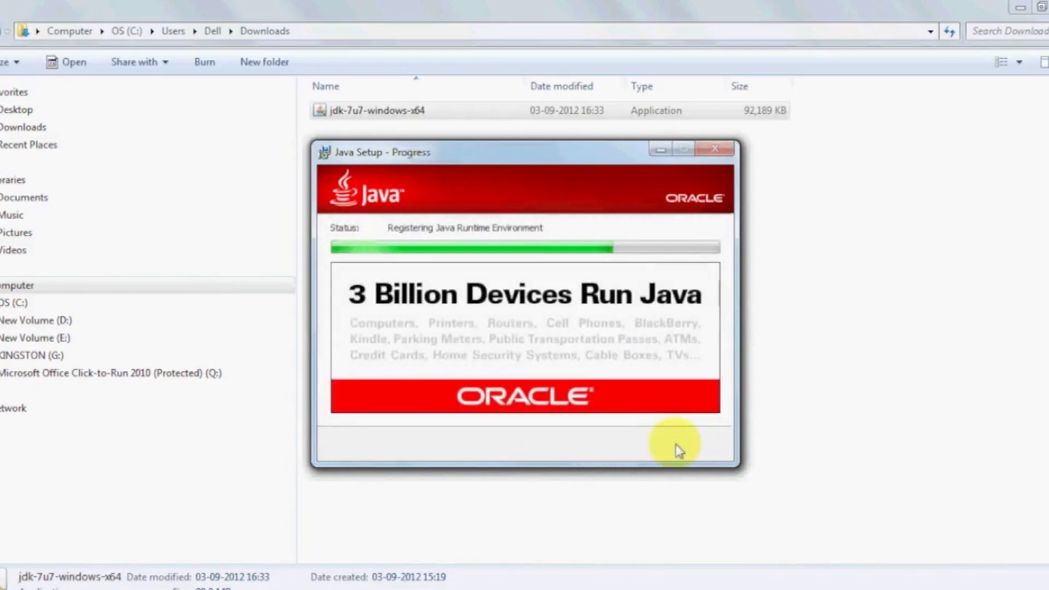
pyautogui.click(619, 447)
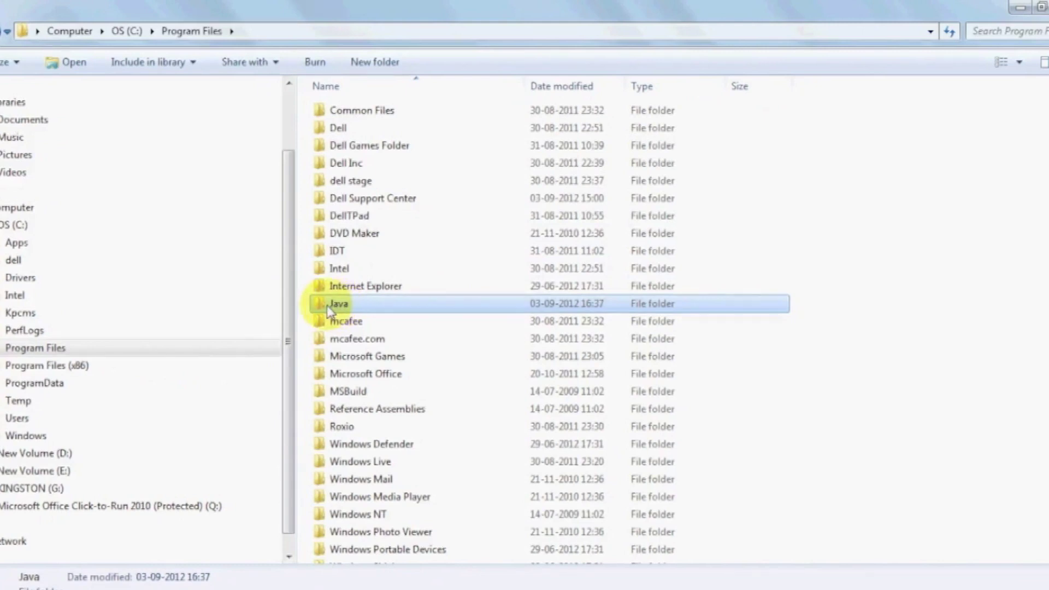
# Browse into Java\jdk1.7.0_07\bin and copy its full path from the address bar
pyautogui.doubleClick(328, 305)
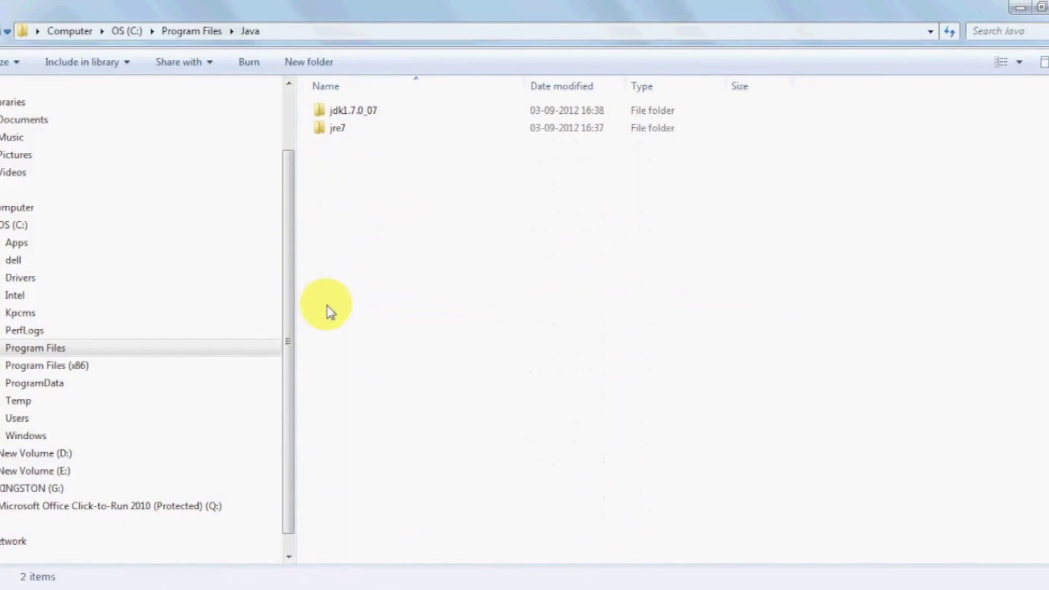
pyautogui.doubleClick(328, 118)
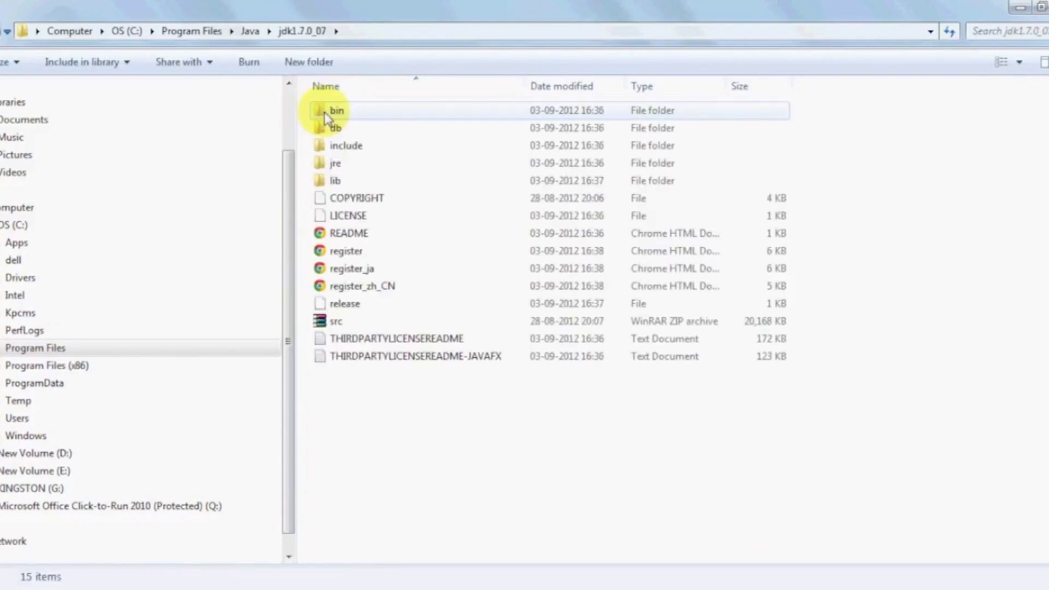
pyautogui.doubleClick(327, 112)
pyautogui.click(394, 33)
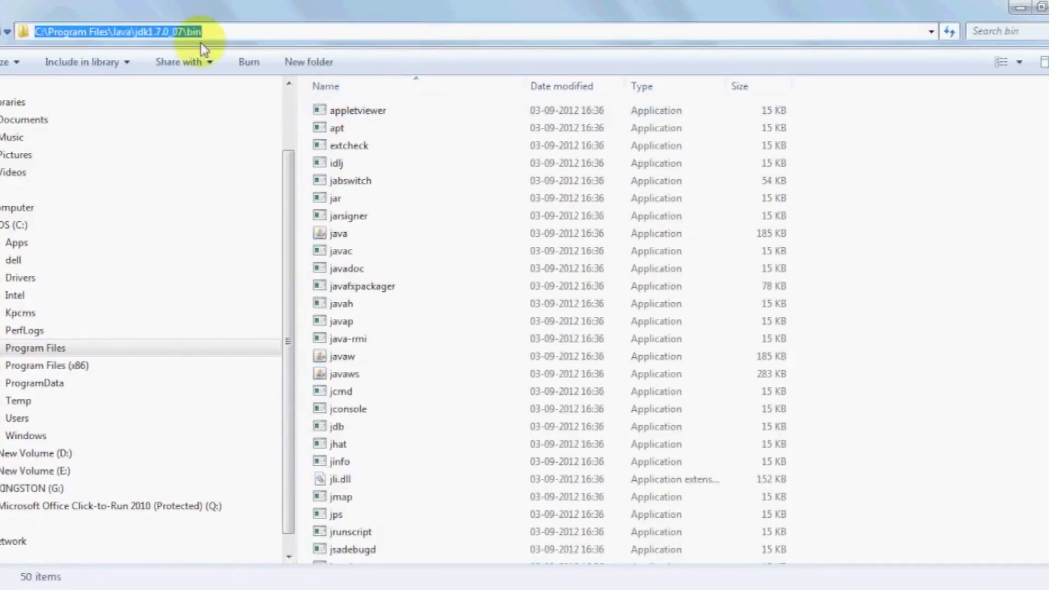
pyautogui.rightClick(174, 30)
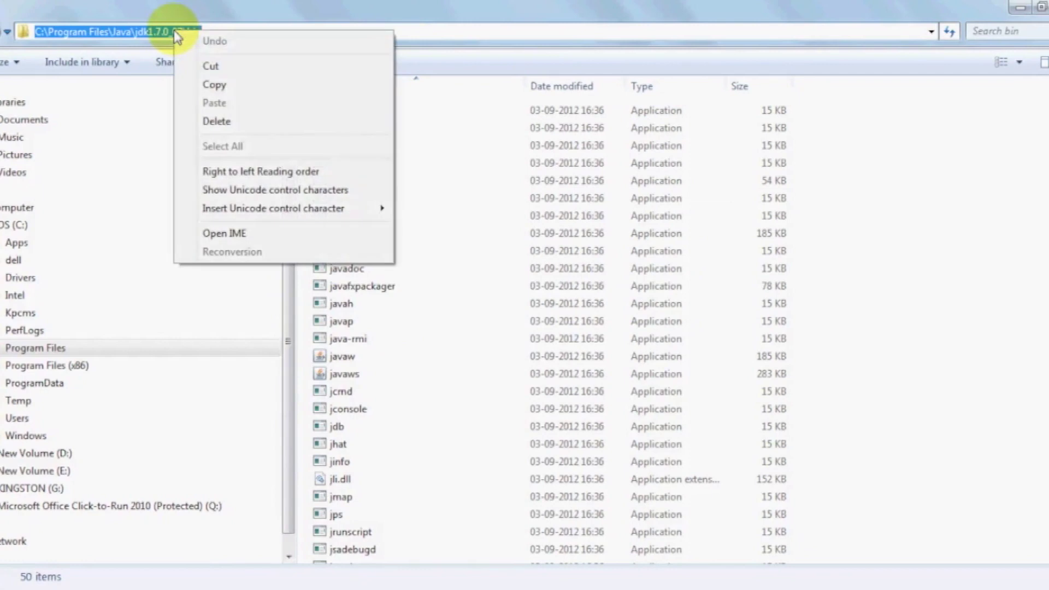
pyautogui.click(248, 93)
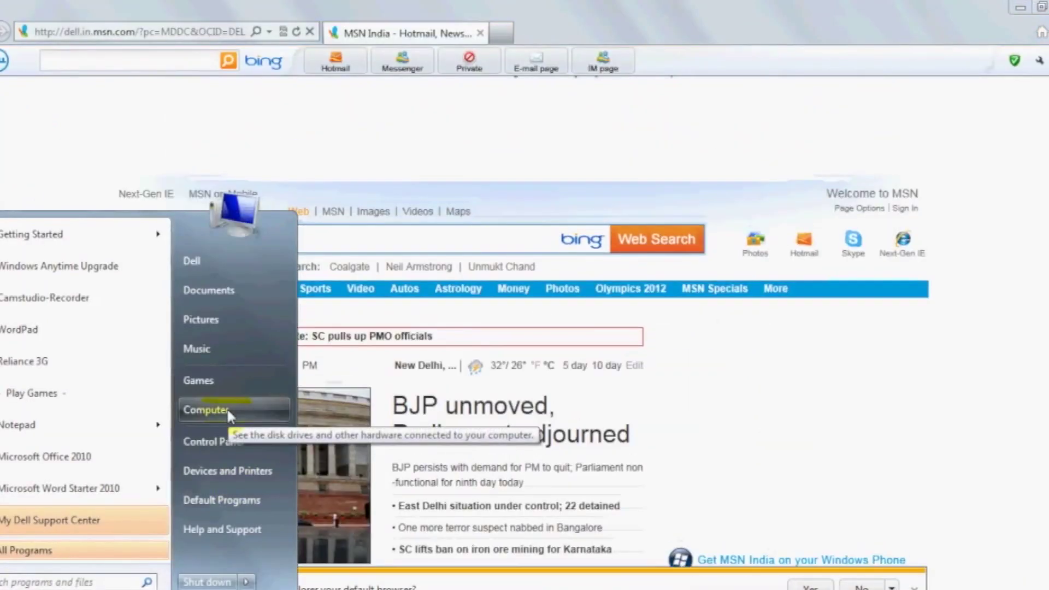
# Reach Environment Variables via Computer Properties and Advanced system settings
pyautogui.rightClick(227, 407)
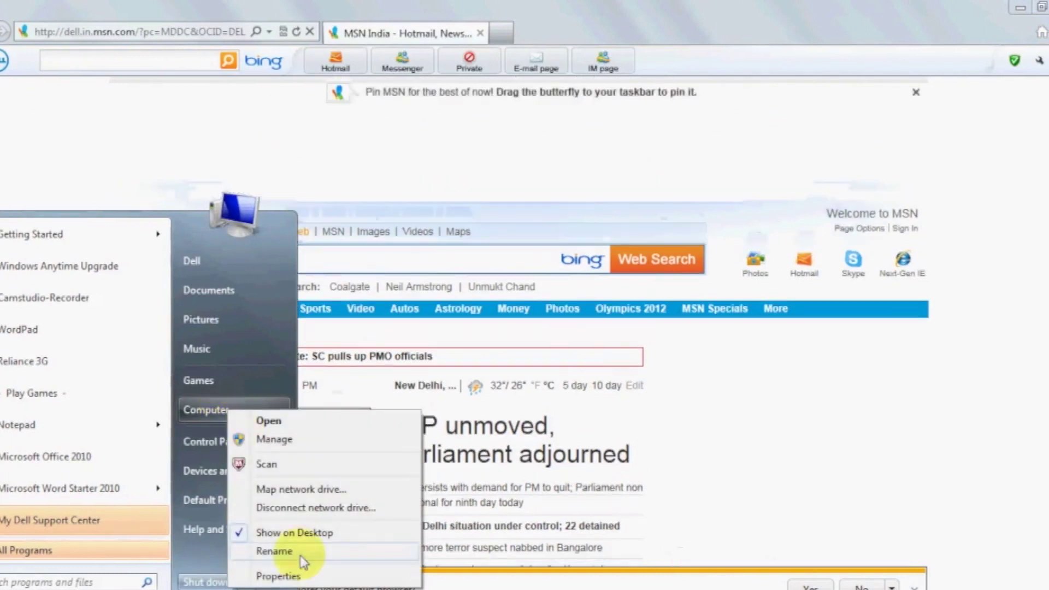
pyautogui.click(292, 576)
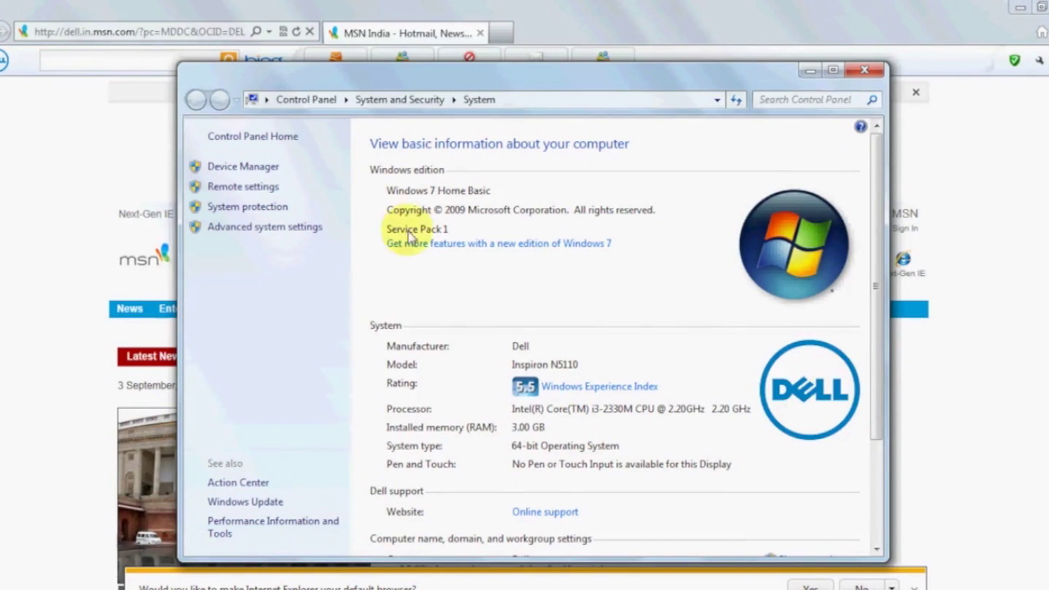
pyautogui.click(261, 226)
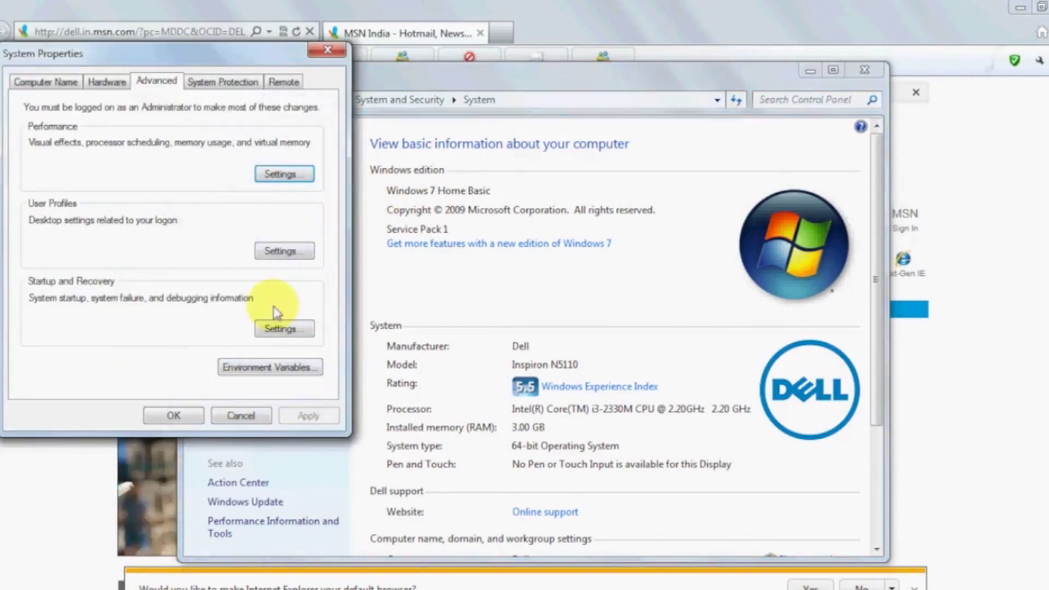
pyautogui.click(246, 368)
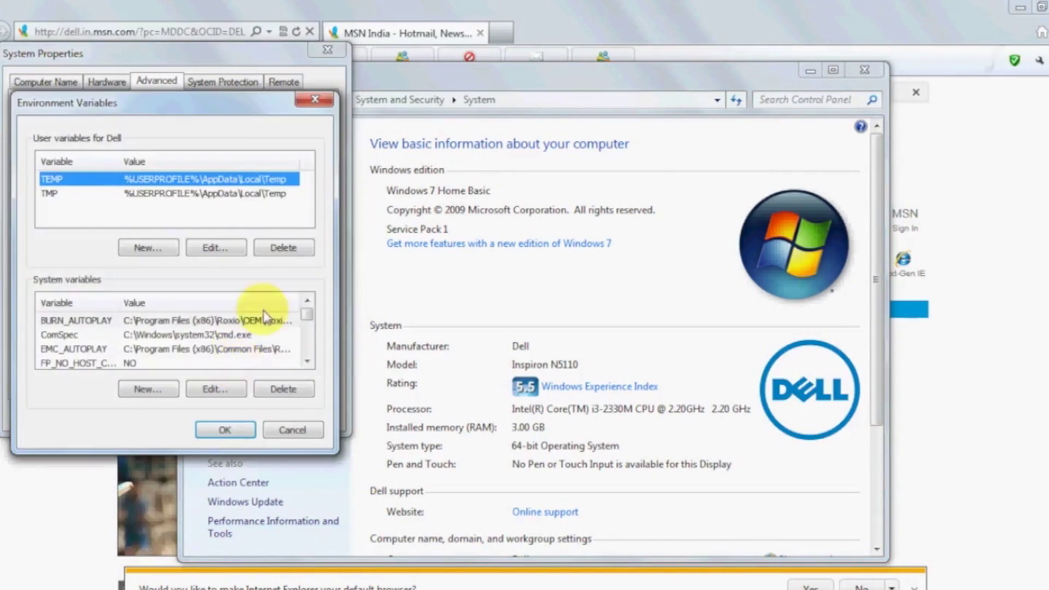
# Paste ;C:\Program Files\Java\jdk1.7.0_07\bin onto the system Path and confirm all dialogs
pyautogui.click(154, 326)
pyautogui.scroll(-2, 154, 327)
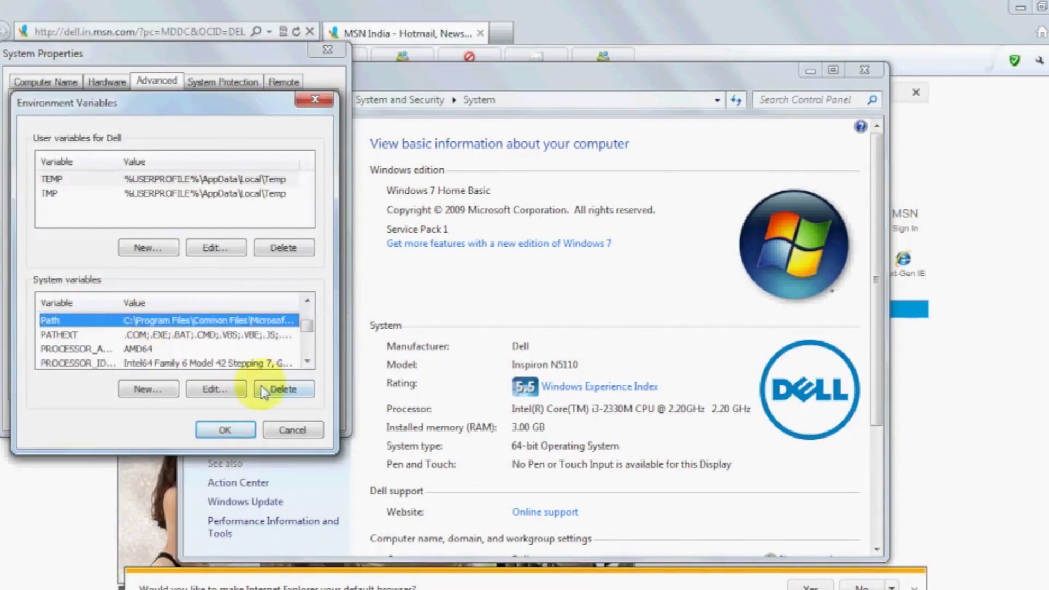
pyautogui.click(217, 389)
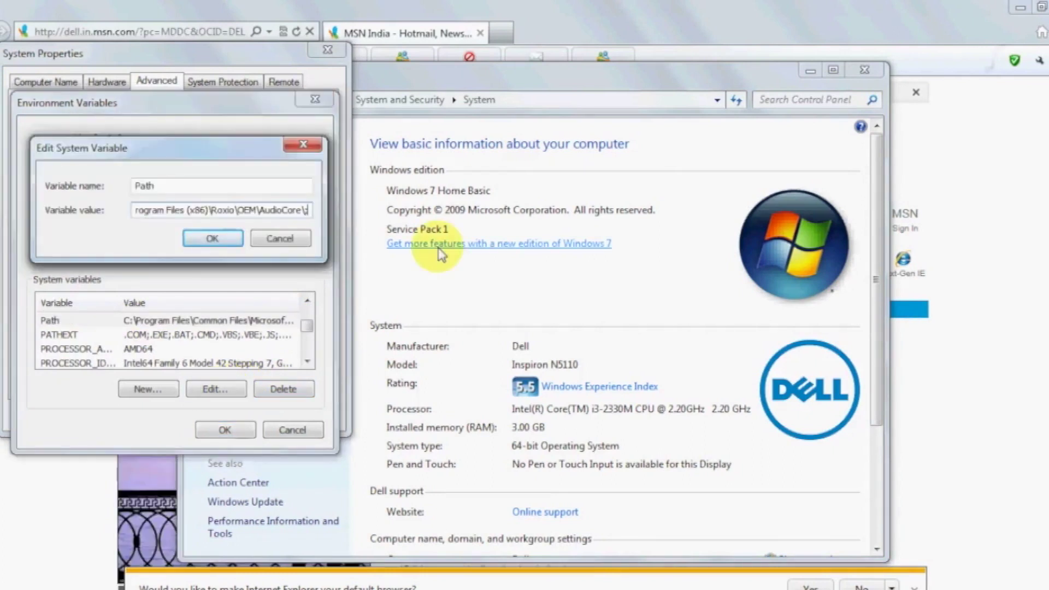
pyautogui.hotkey('ctrl', 'v')
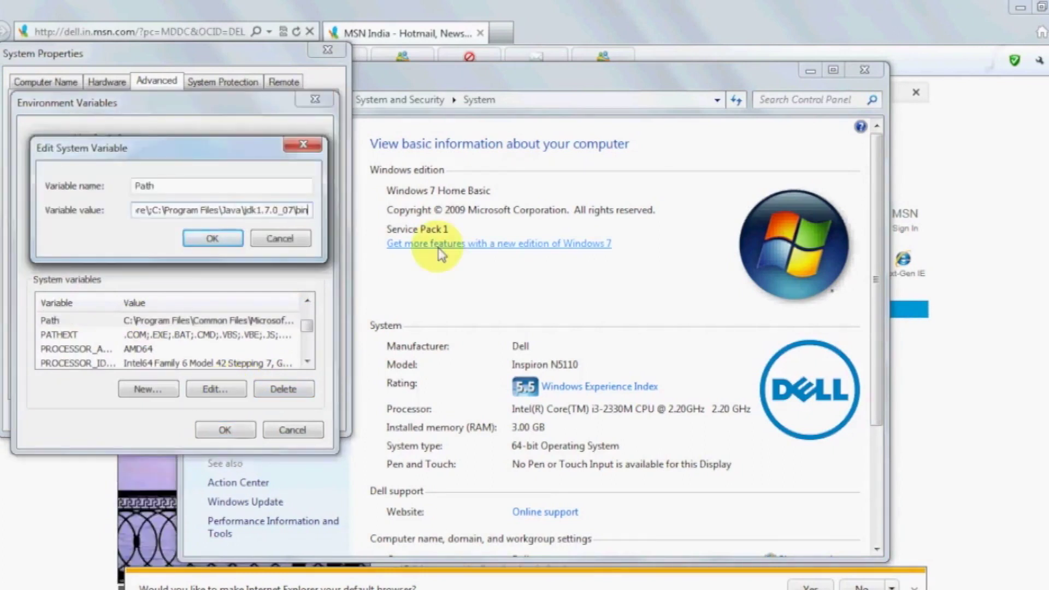
pyautogui.click(216, 239)
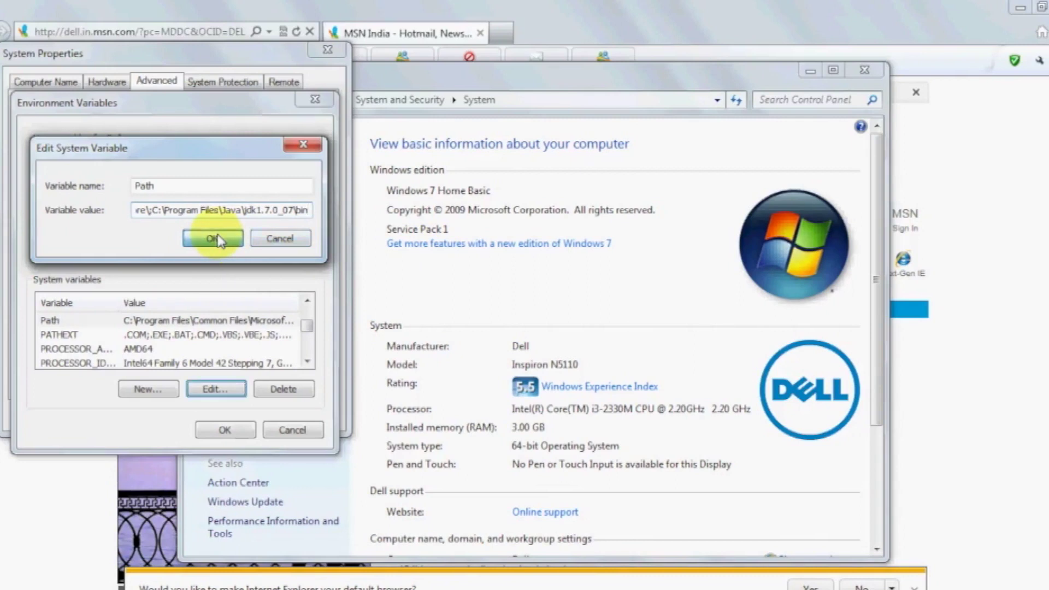
pyautogui.click(219, 432)
pyautogui.click(178, 419)
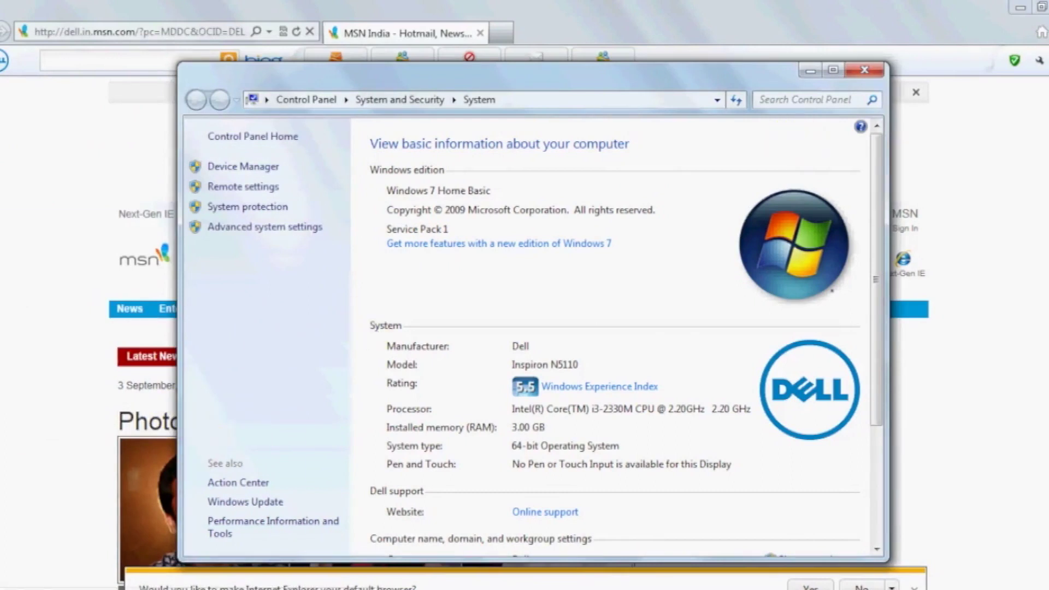
# Run java and java -version in cmd to confirm version 1.7.0_07 is reported
pyautogui.press('super')
pyautogui.write('cmd')
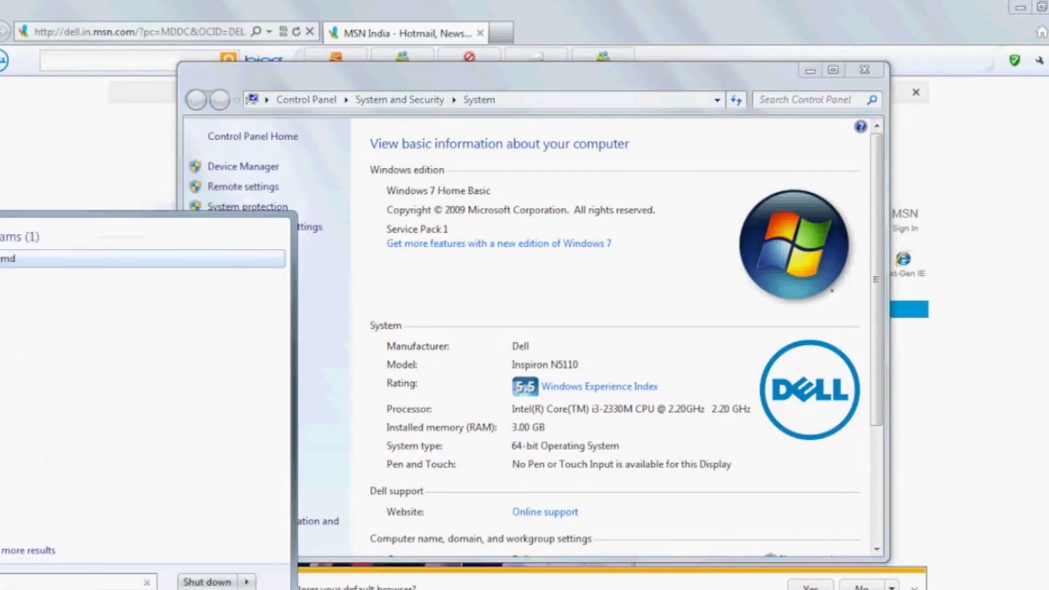
pyautogui.press('Return')
pyautogui.write('java')
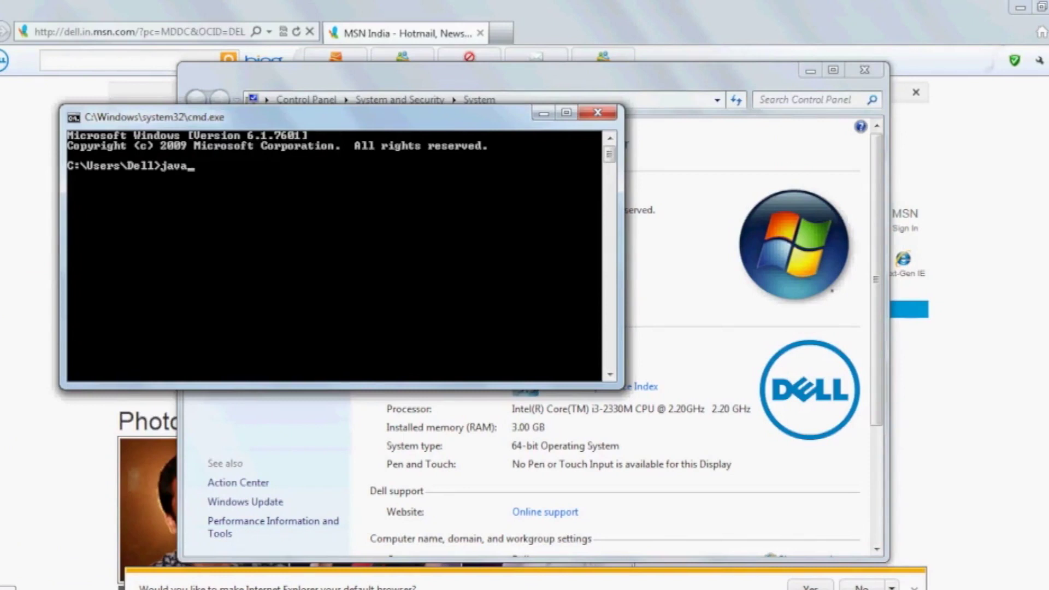
pyautogui.press('Return')
pyautogui.write('ja')
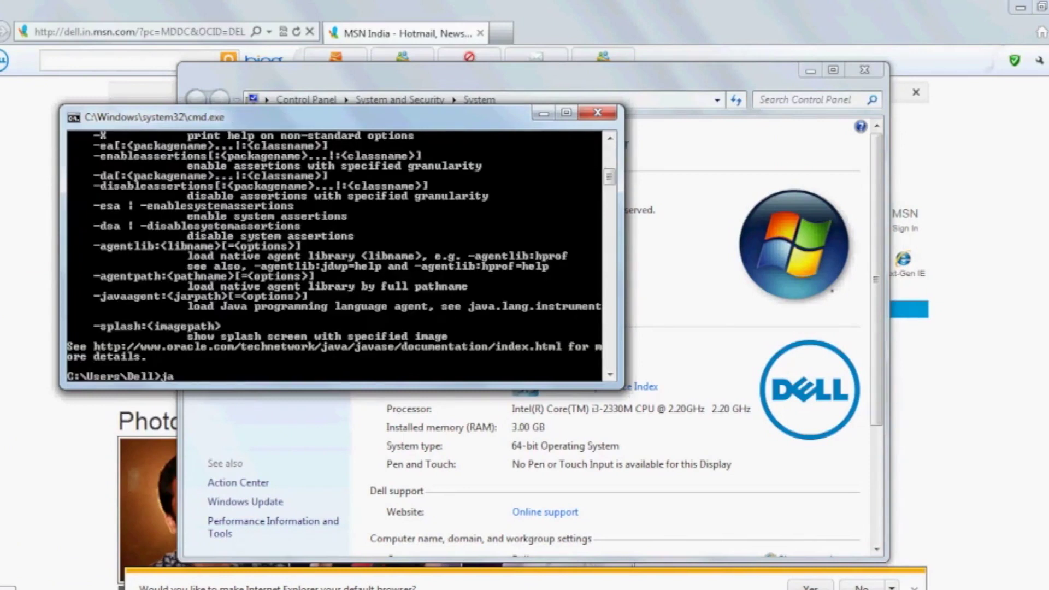
pyautogui.write('va -vers')
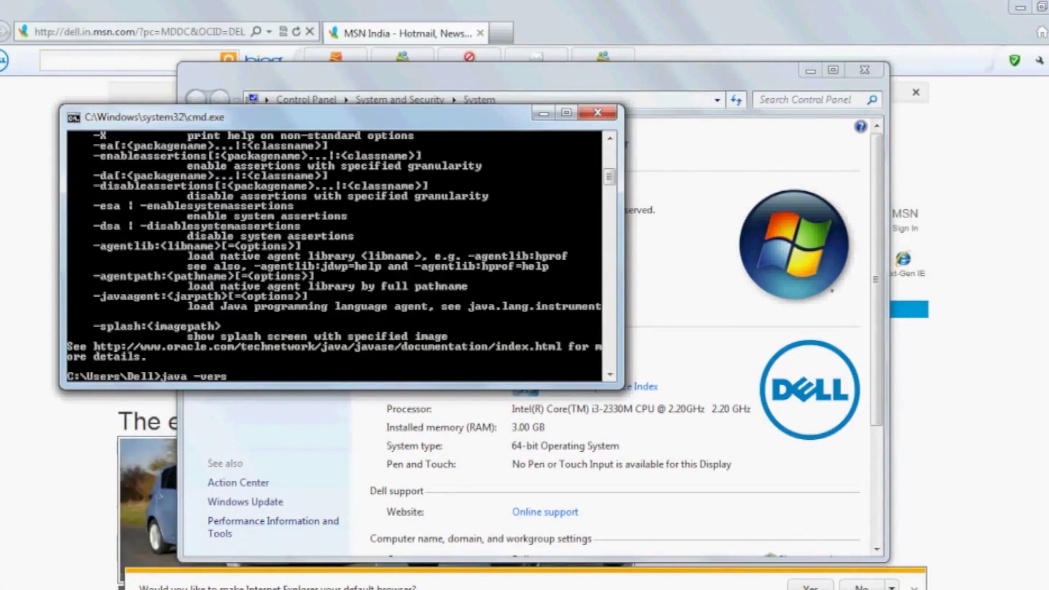
pyautogui.write('ion')
pyautogui.press('Return')
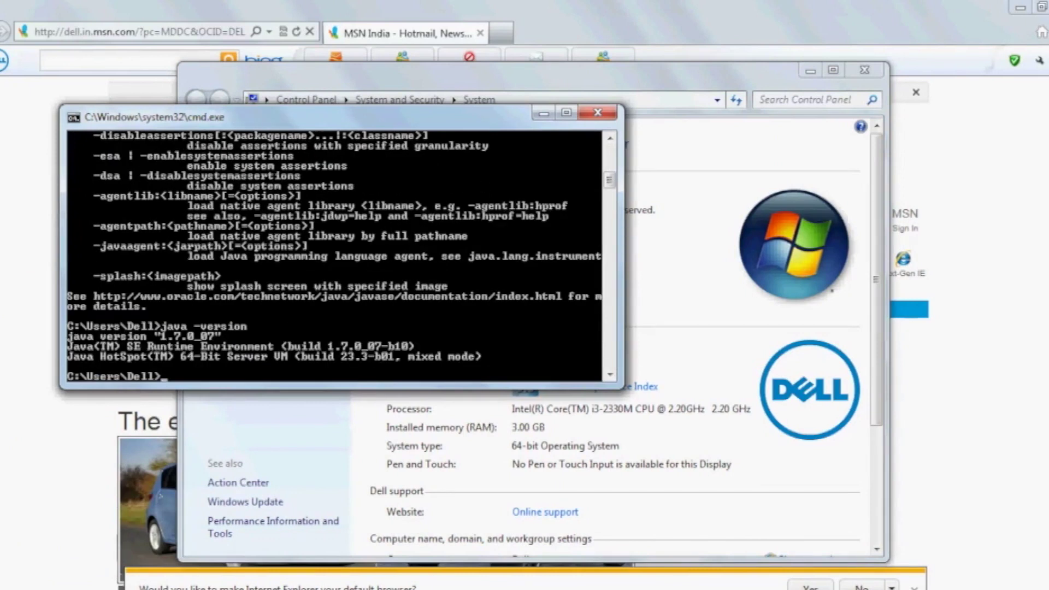